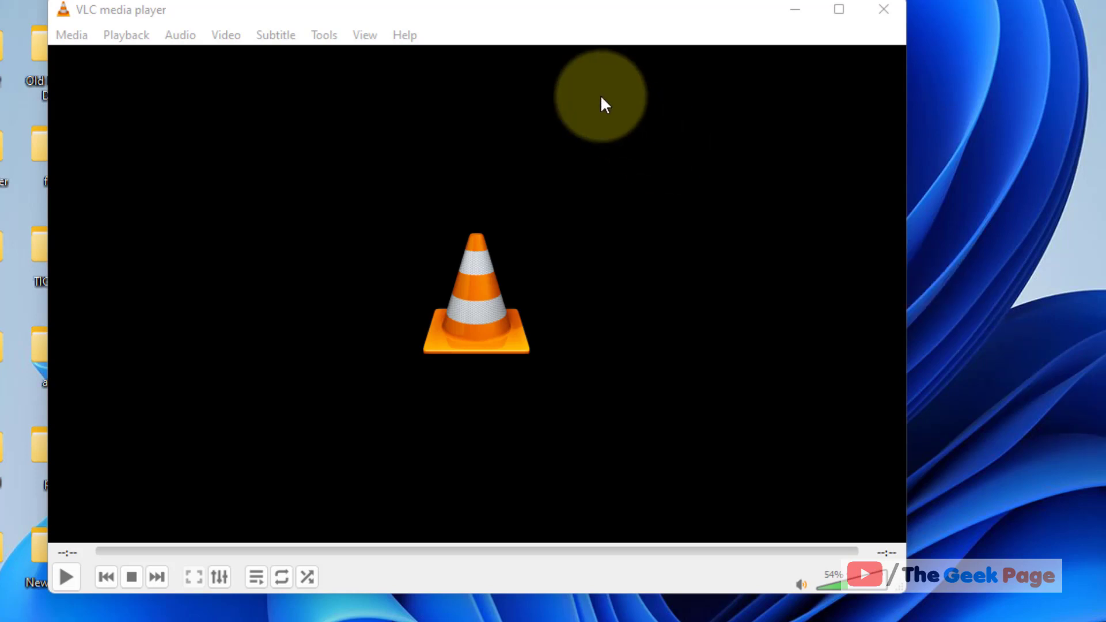
Open VLC's Help menu to start Check for Updates.
click(532, 15)
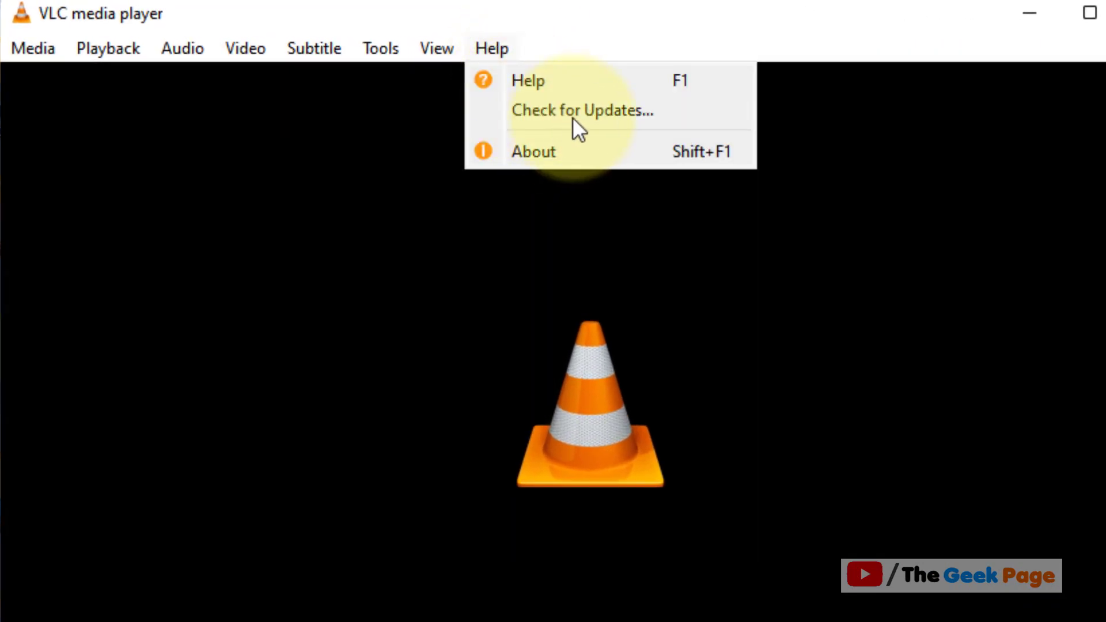
Run the VLC version check and close the results window once it reports the latest version.
click(631, 113)
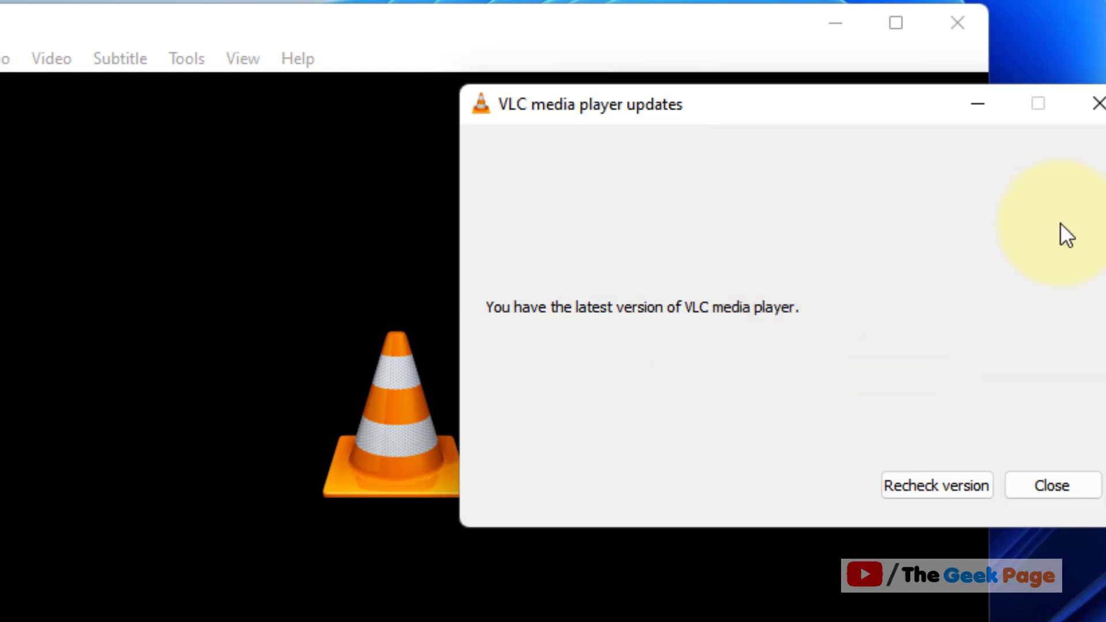
click(1094, 105)
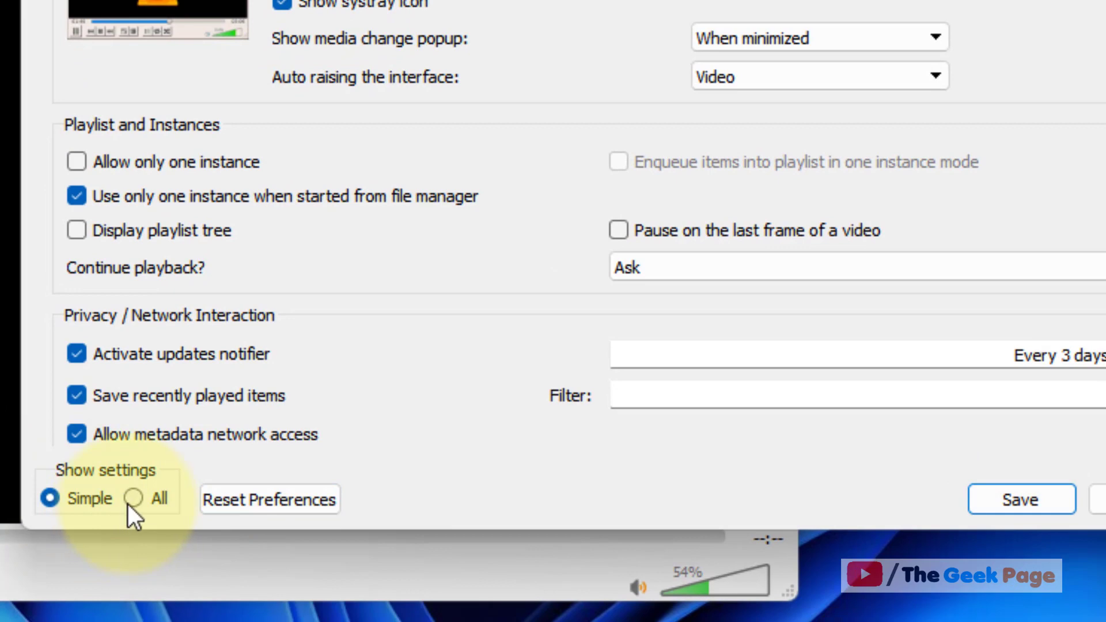
Switch the Preferences 'Show settings' option from Simple to All.
click(134, 498)
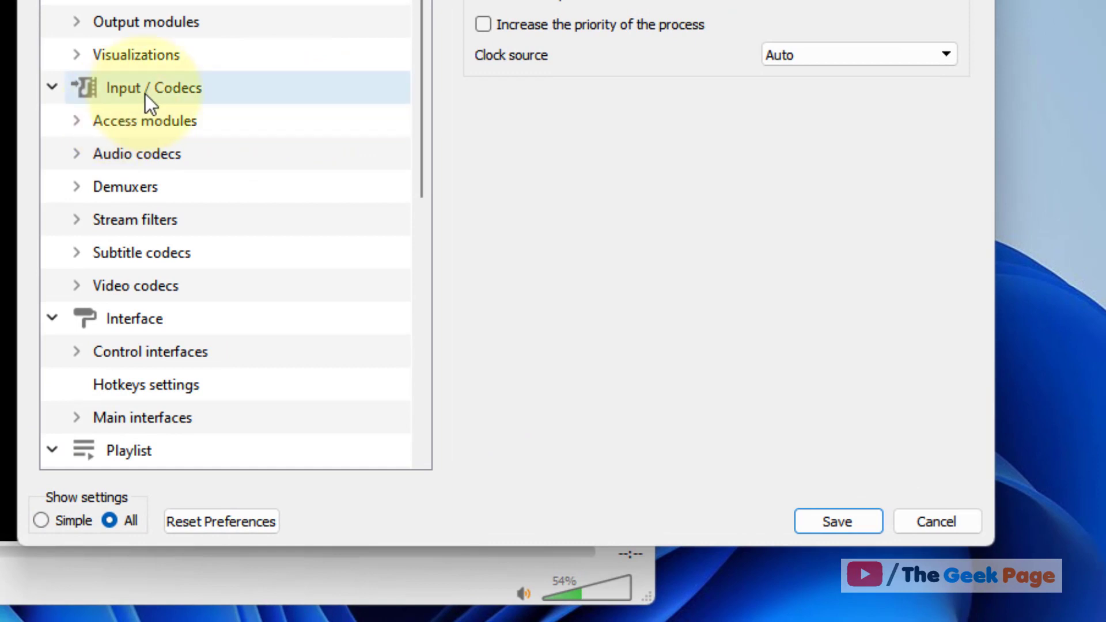
Go to Input / Codecs > Video codecs > FFmpeg in the preferences tree.
click(145, 95)
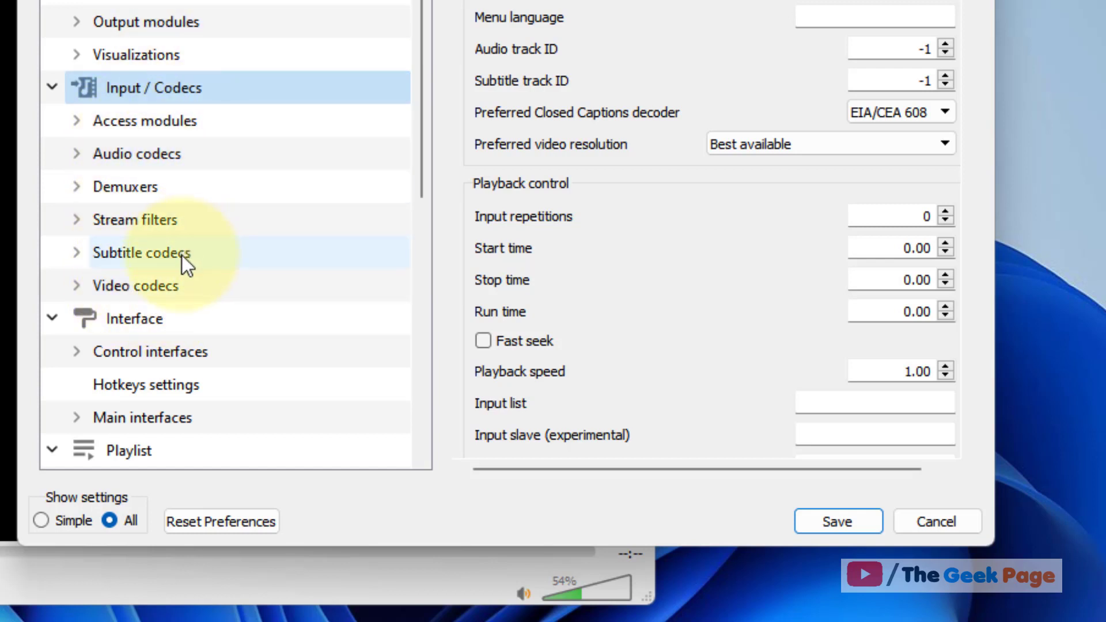
click(182, 288)
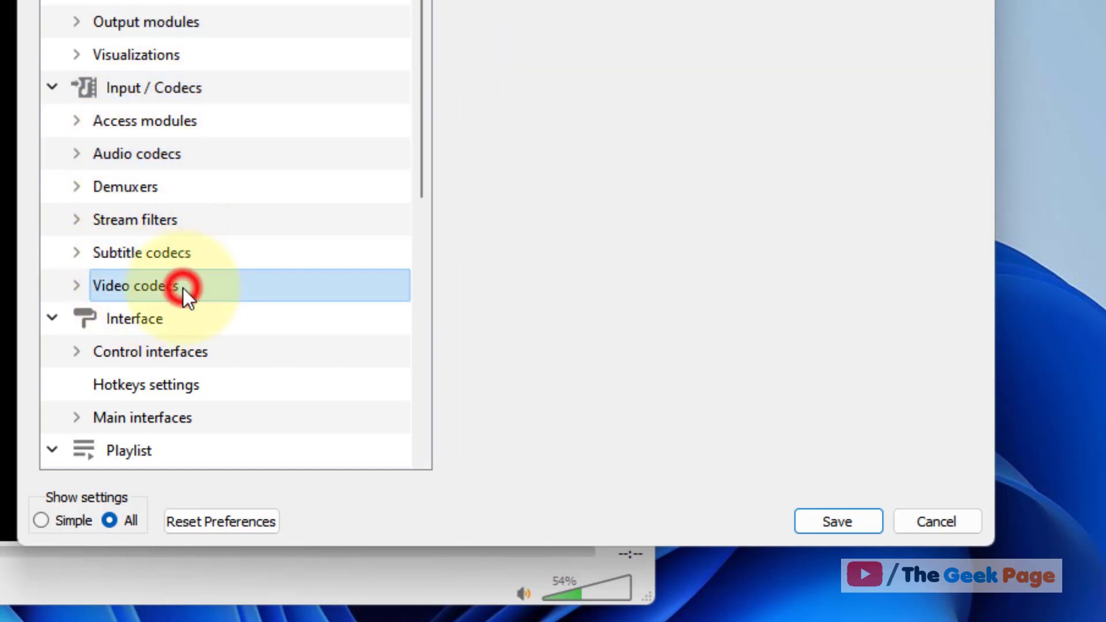
click(84, 289)
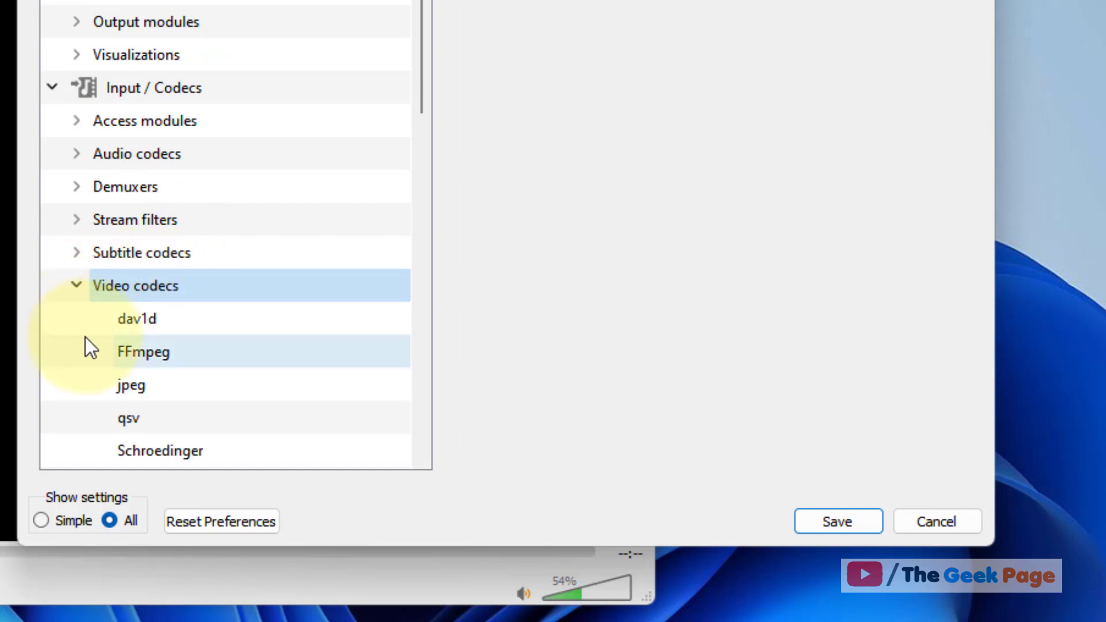
scroll(86, 323, down, 2)
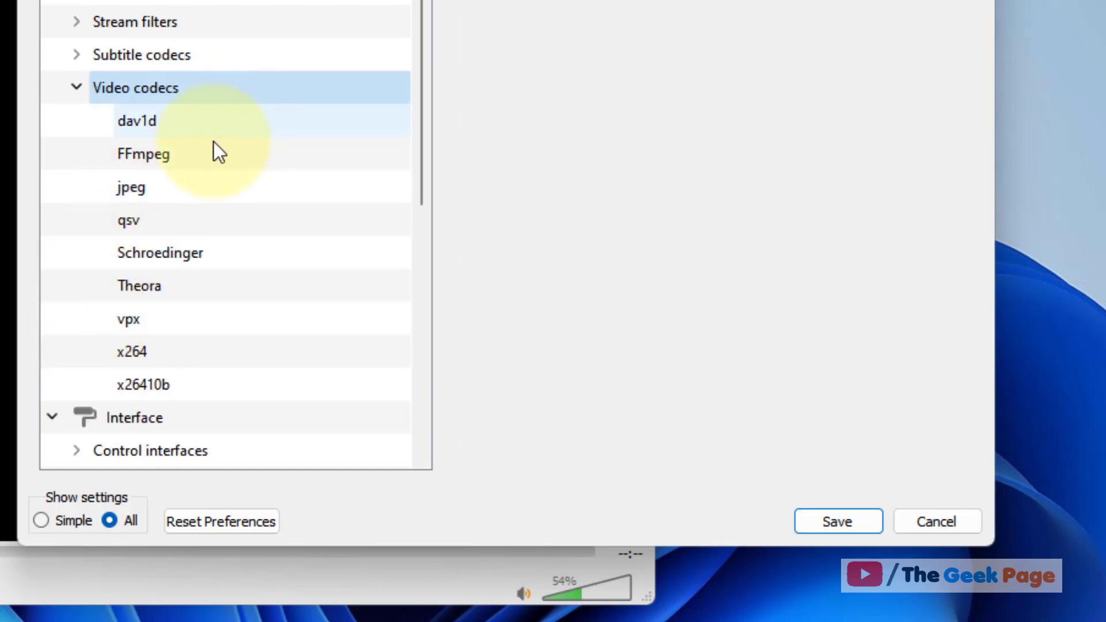
click(141, 165)
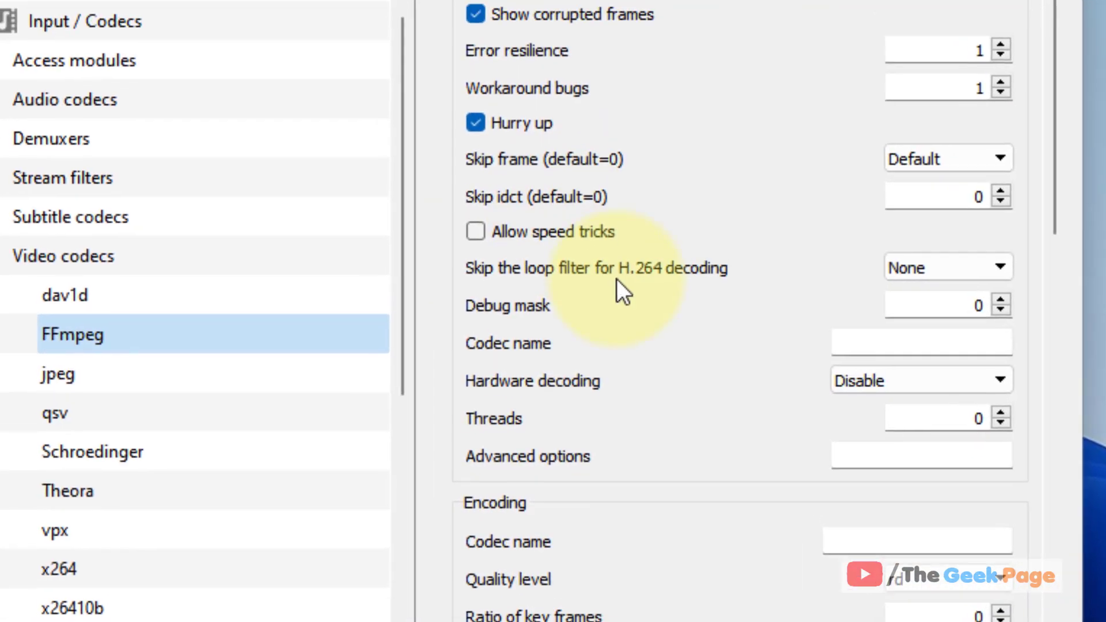
scroll(616, 285, down, 2)
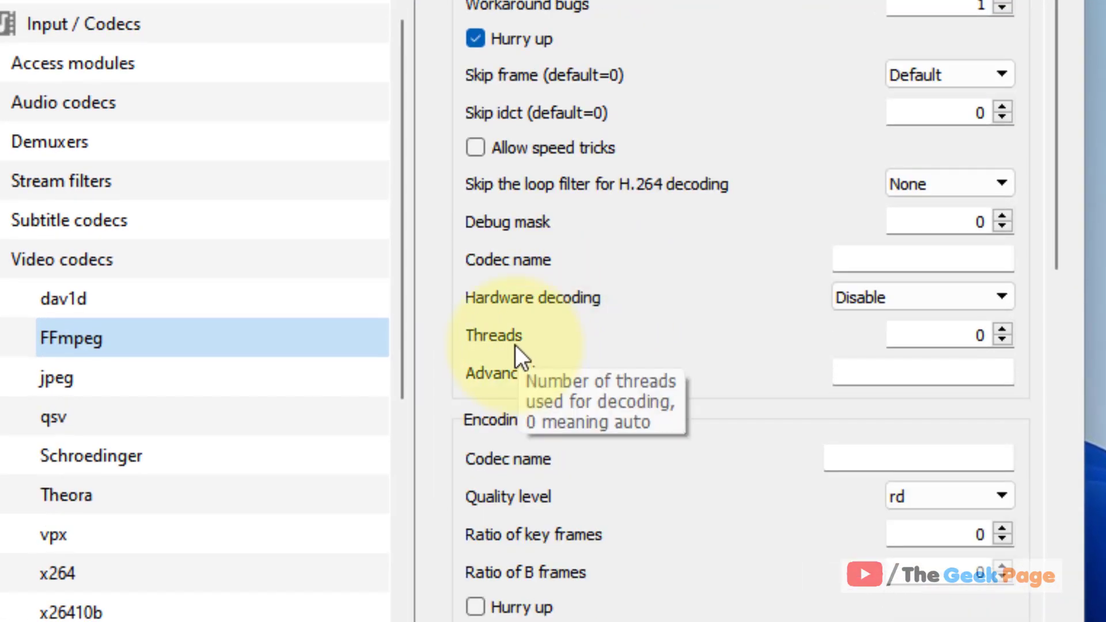
Change the FFmpeg decoder's Threads value from 0 to 2.
double_click(982, 336)
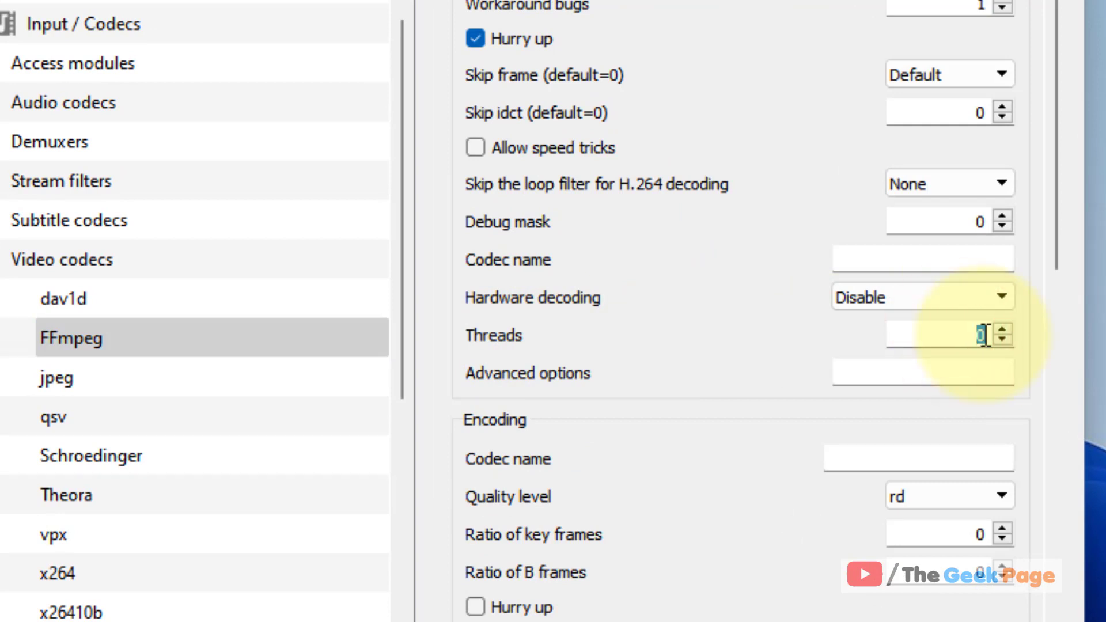
text(2)
click(1001, 341)
click(1000, 330)
click(933, 333)
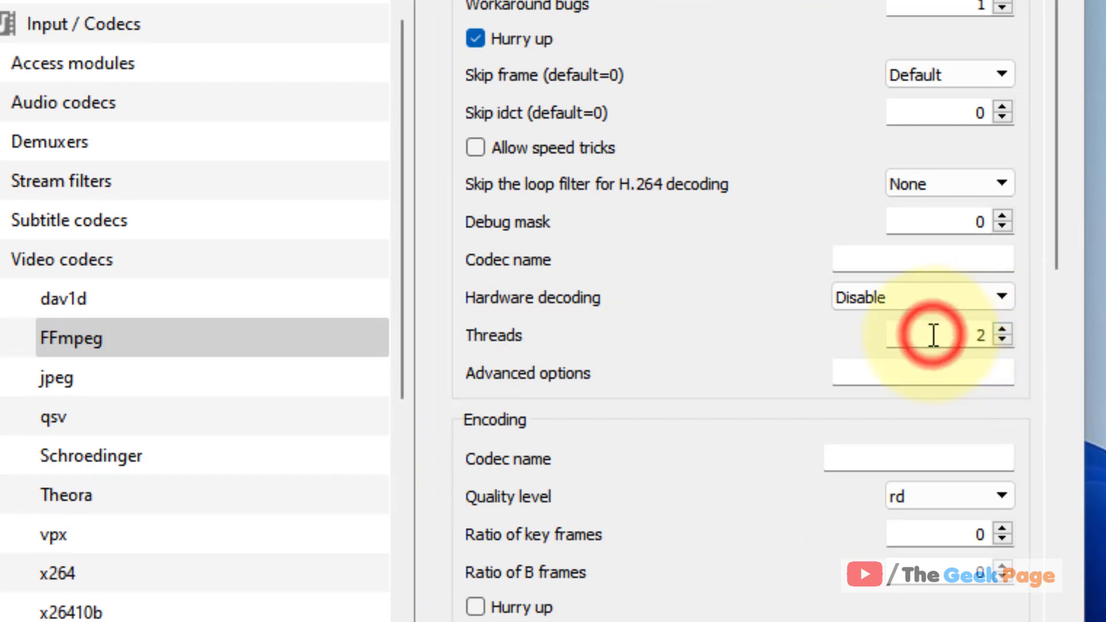
double_click(981, 336)
double_click(885, 335)
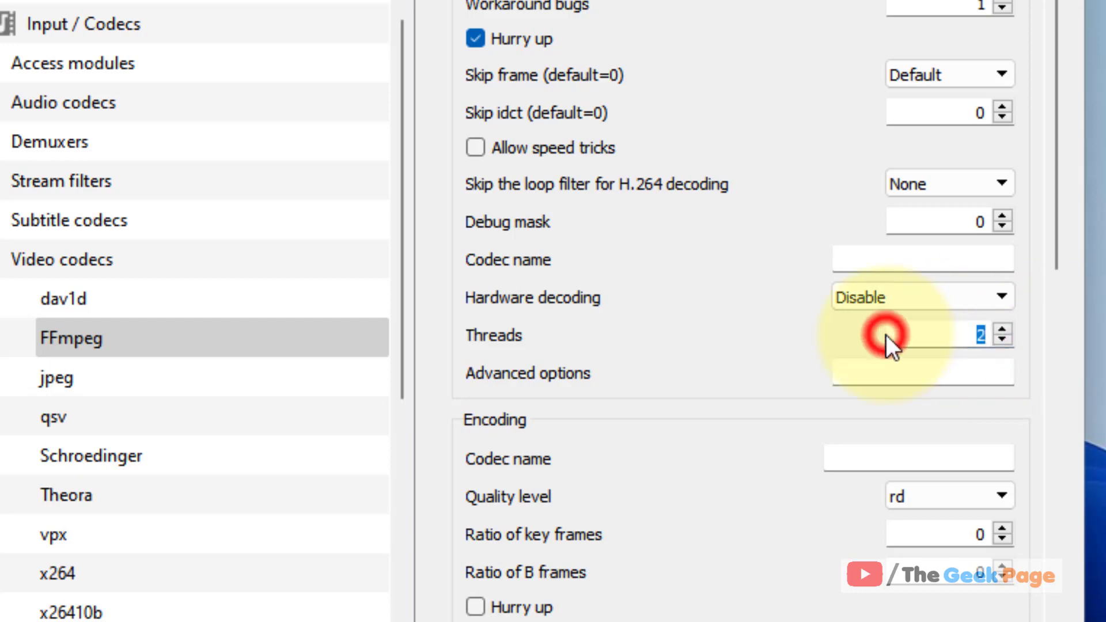
click(899, 335)
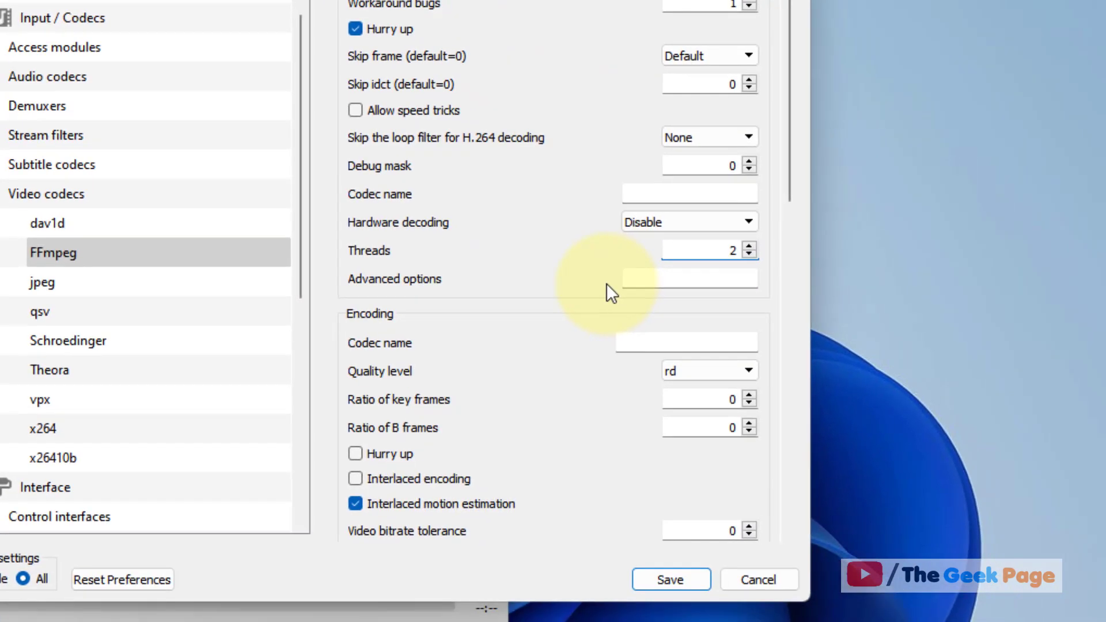